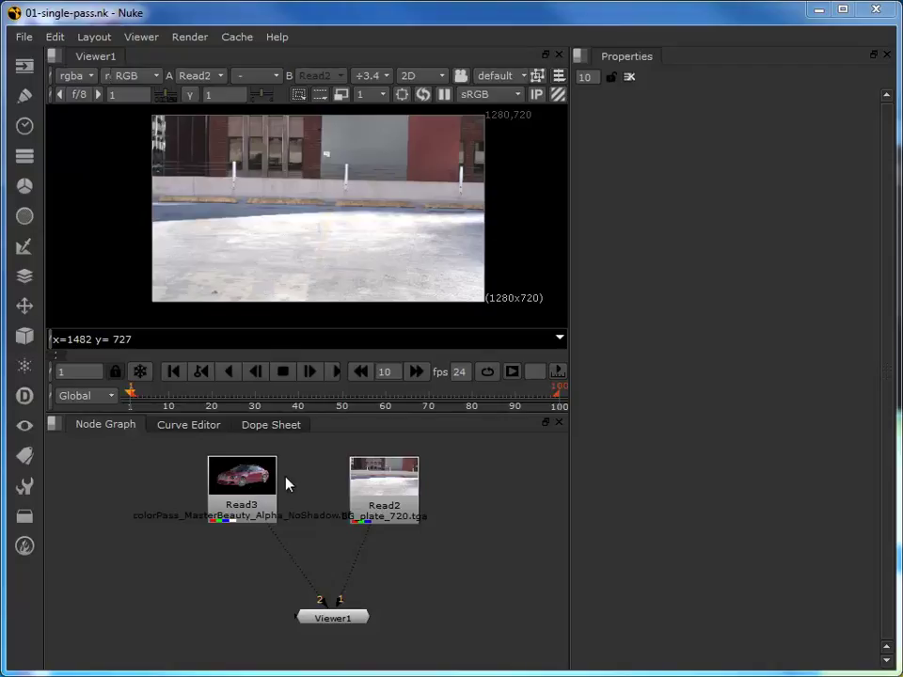
key(2)
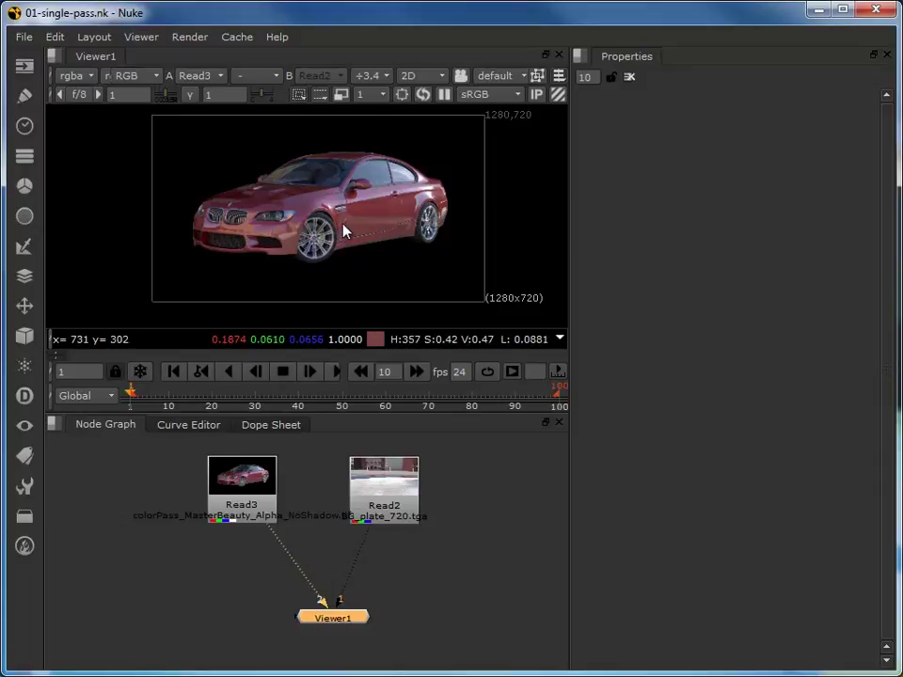
key(2)
key(1)
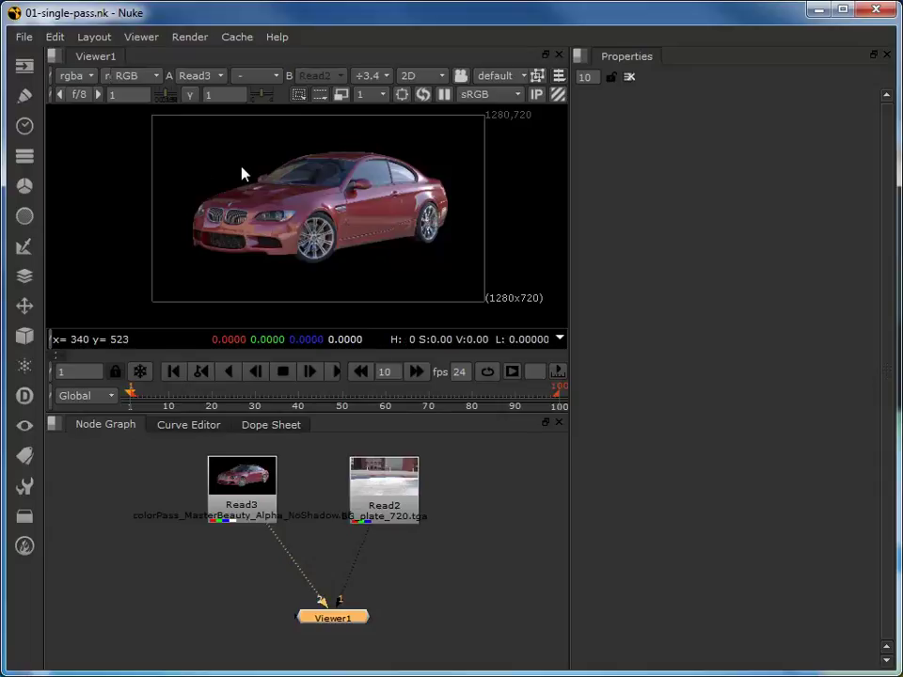
key(a)
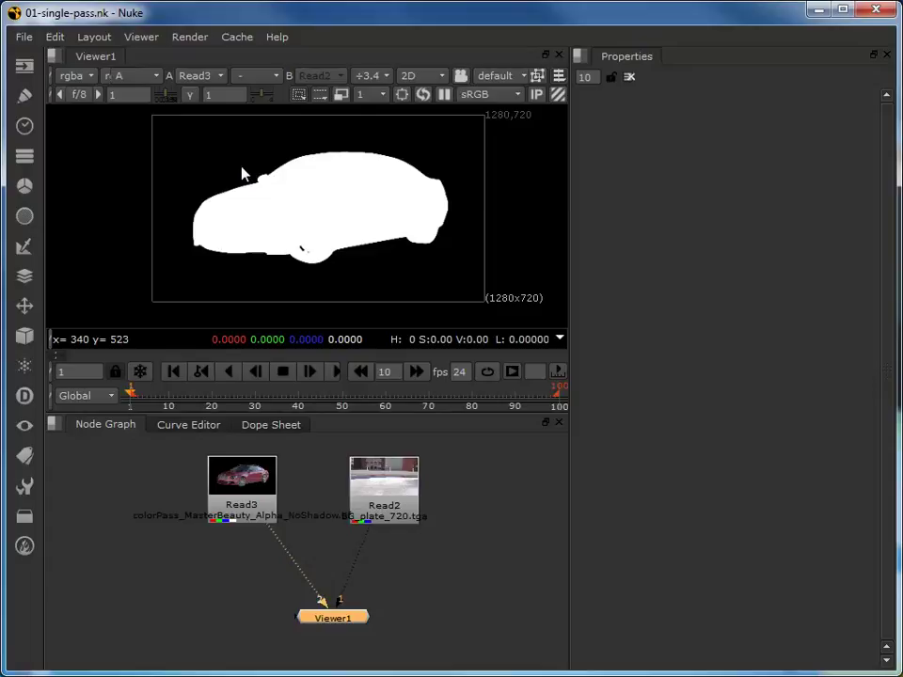
key(a)
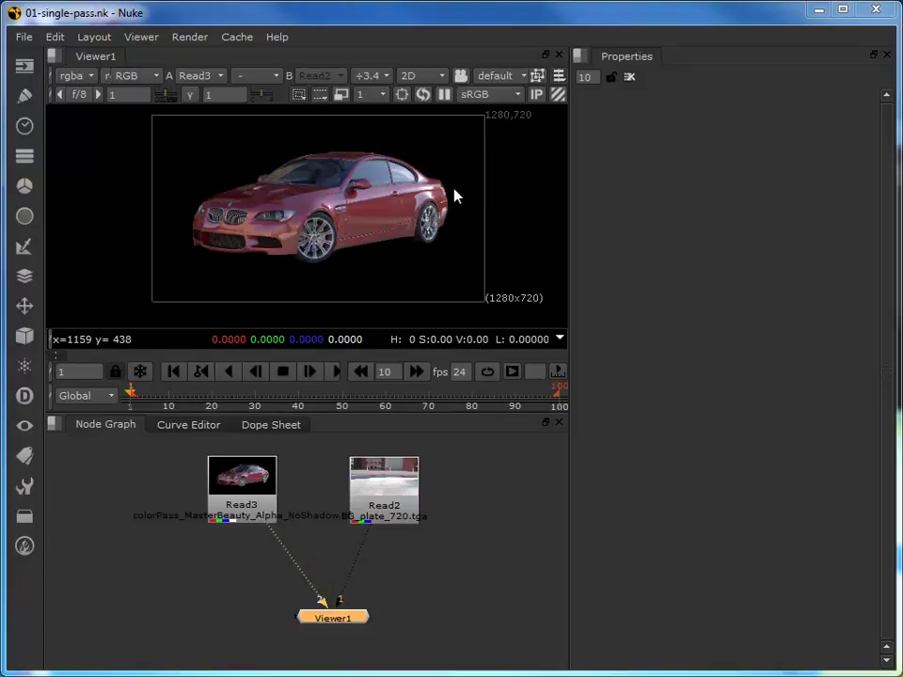
key(a)
key(a)
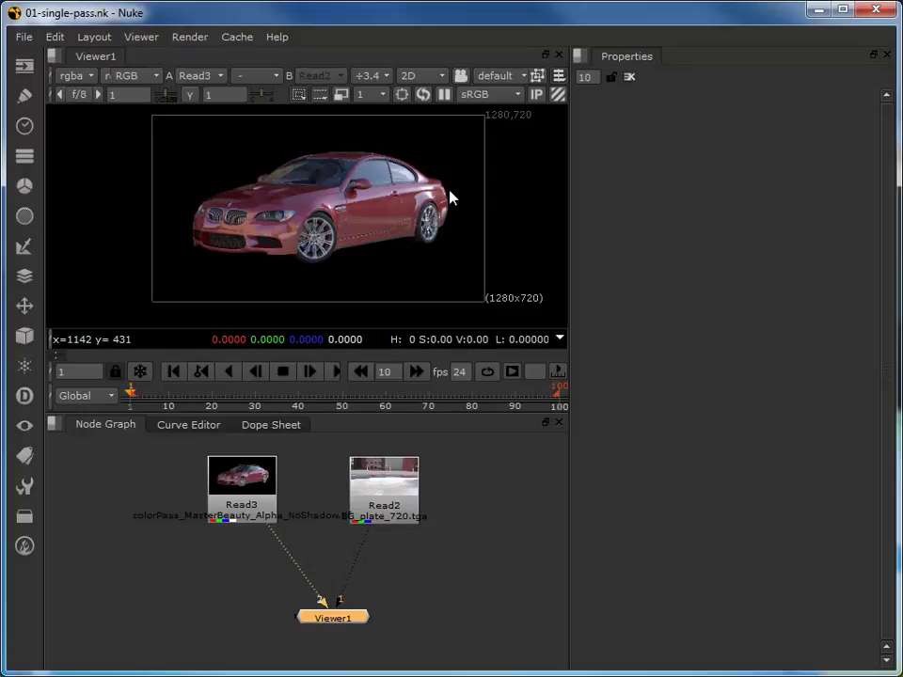
key(g)
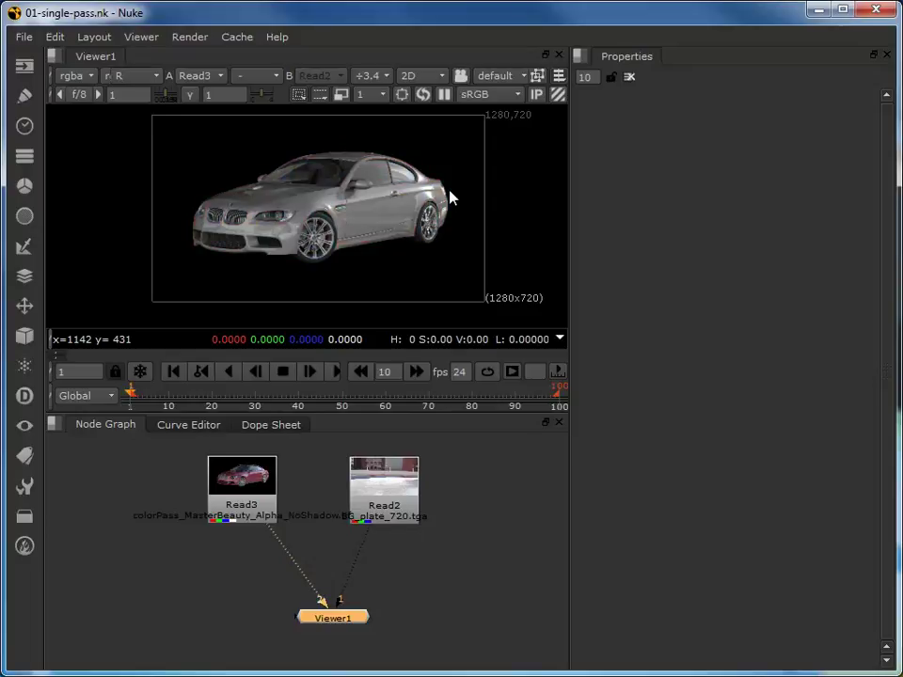
key(b)
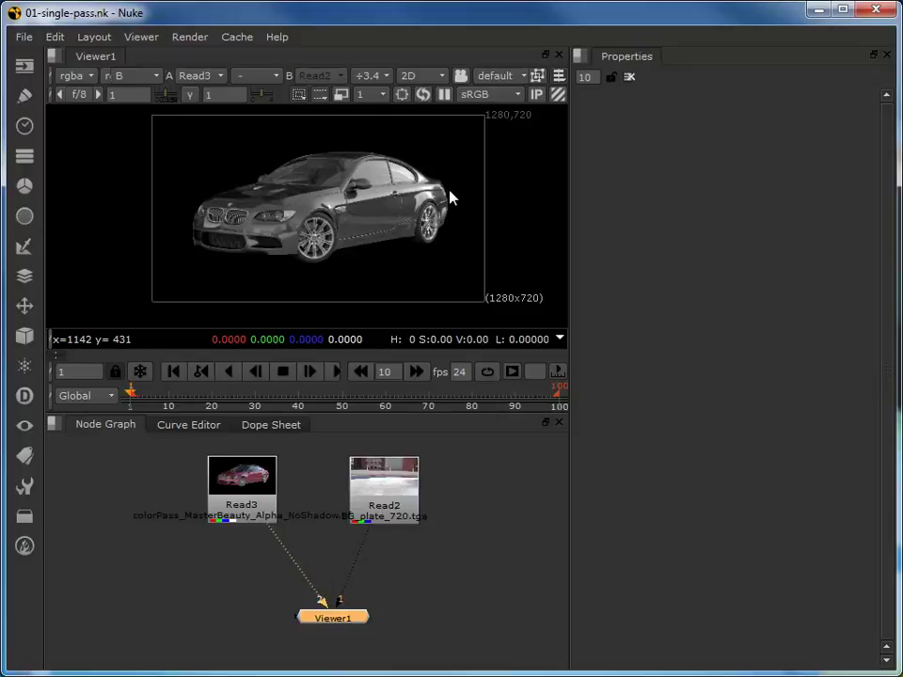
key(b)
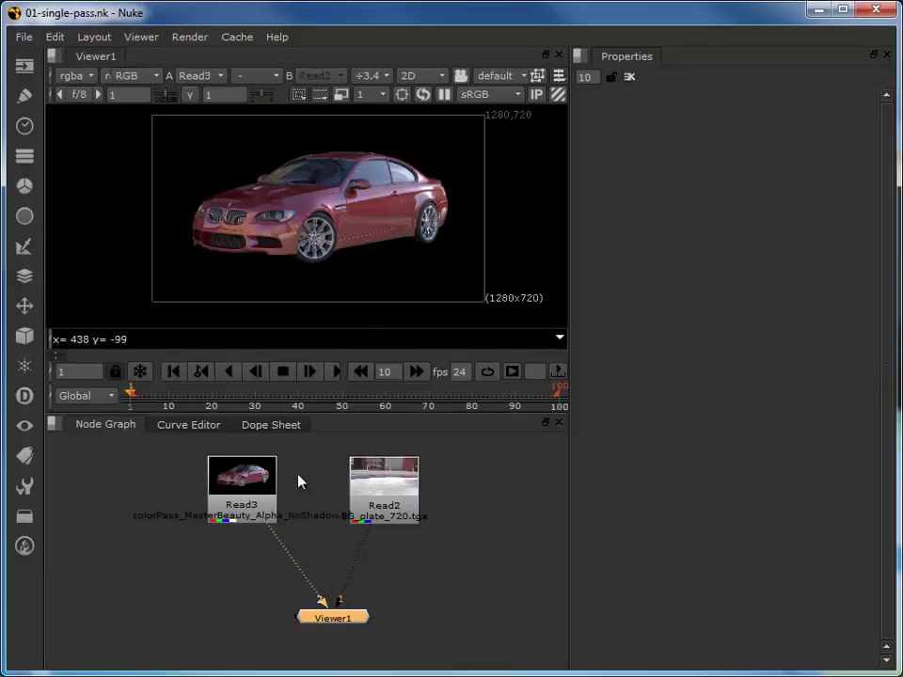
Step: Add a Merge node after the Read3 car render and place it below the reads
click(254, 492)
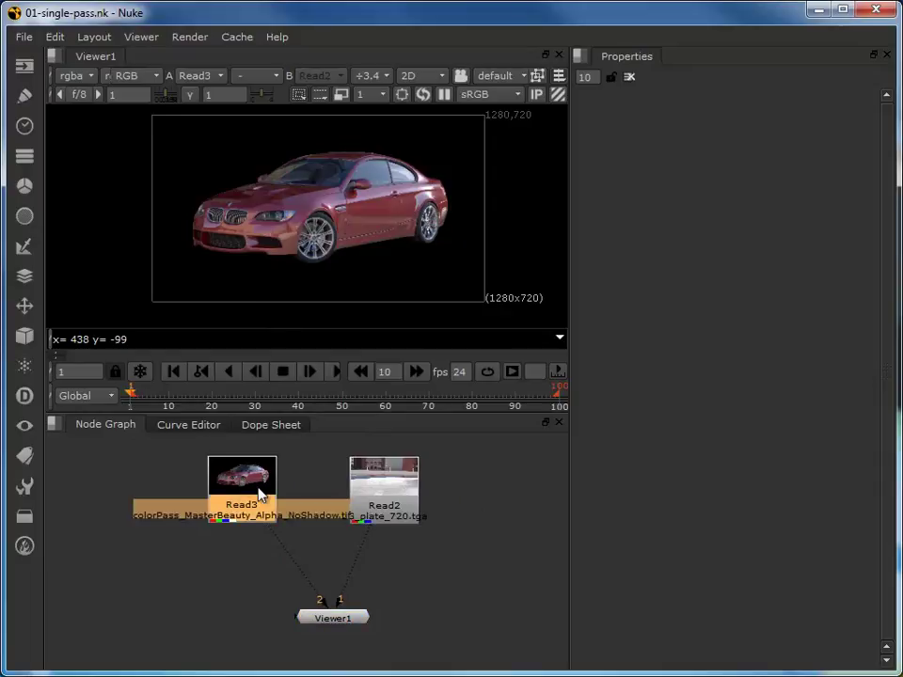
key(Tab)
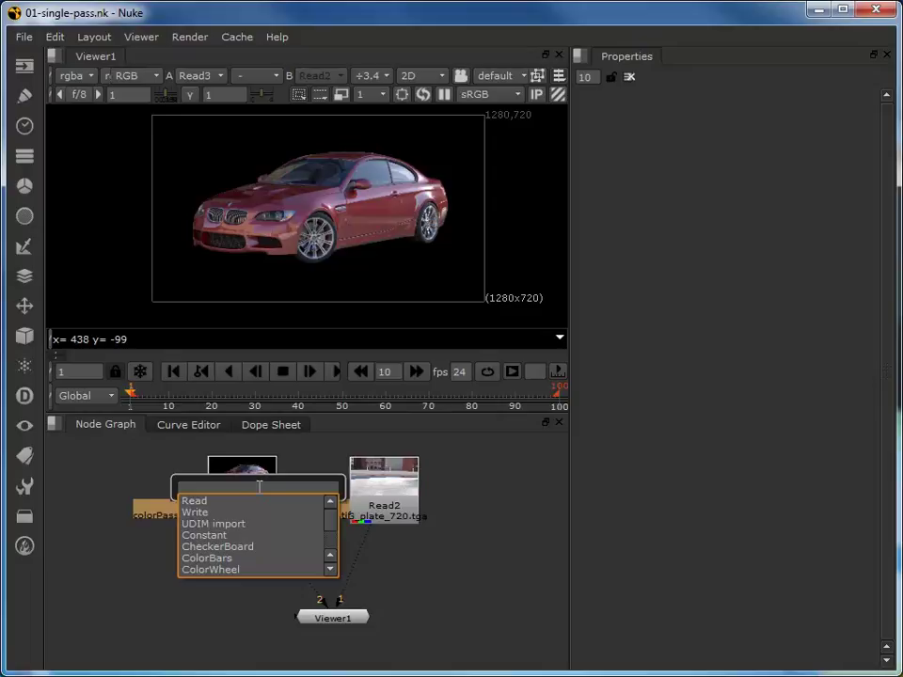
text(m)
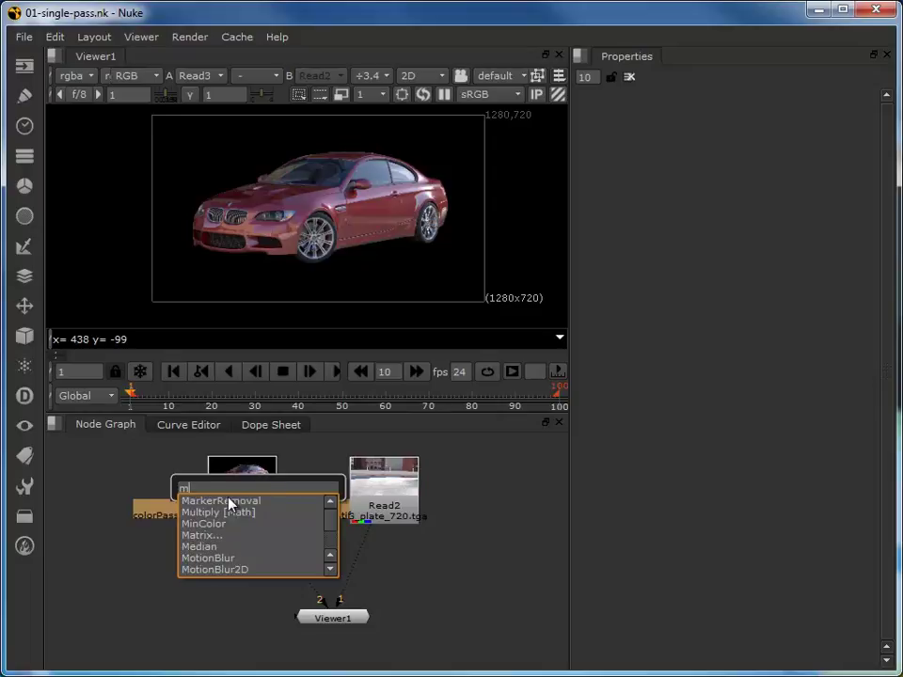
text(er)
key(Return)
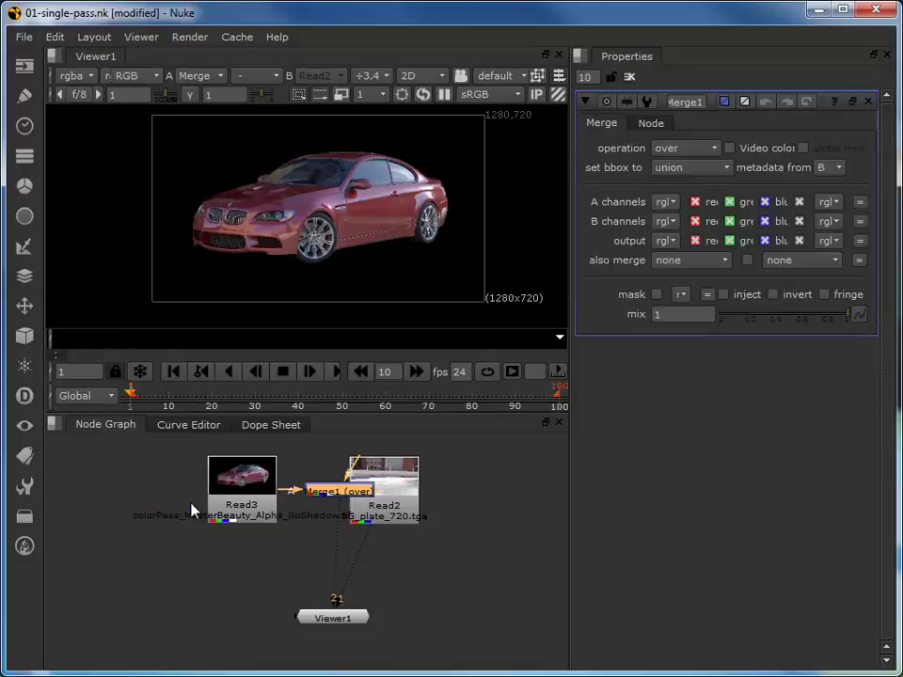
drag(321, 491, 274, 620)
Step: Wire Merge1's B input to the Read2 plate and connect Viewer1 to Merge1
drag(339, 602, 285, 572)
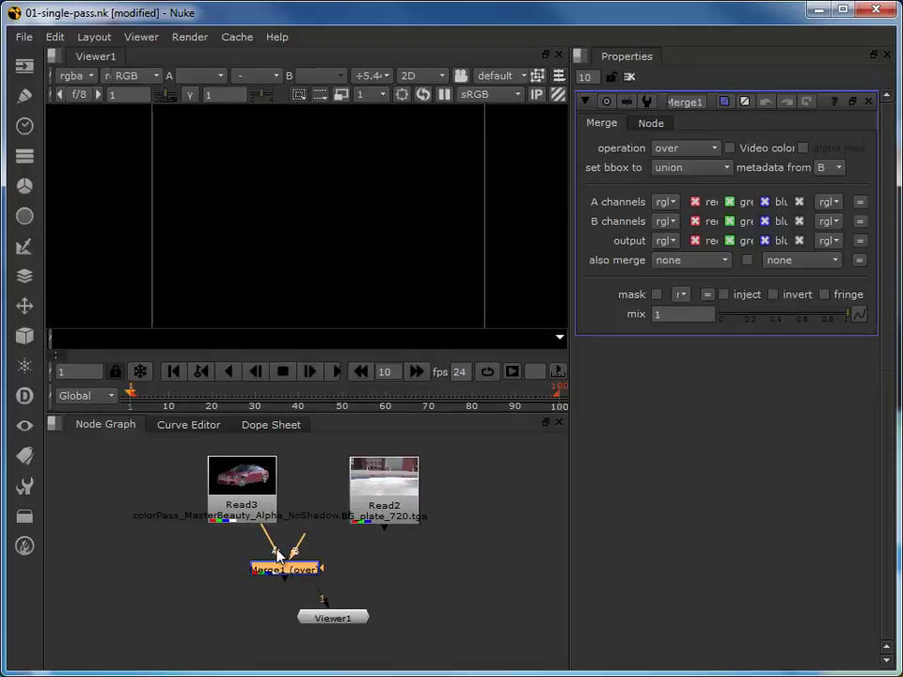
drag(300, 554, 382, 523)
drag(298, 570, 389, 586)
drag(326, 605, 392, 587)
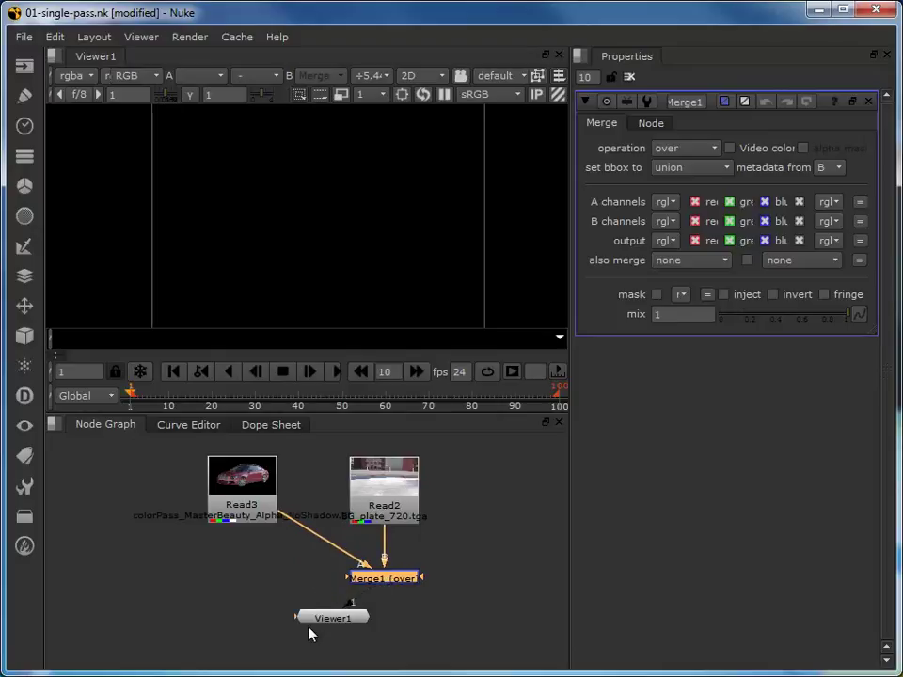
drag(343, 623, 372, 637)
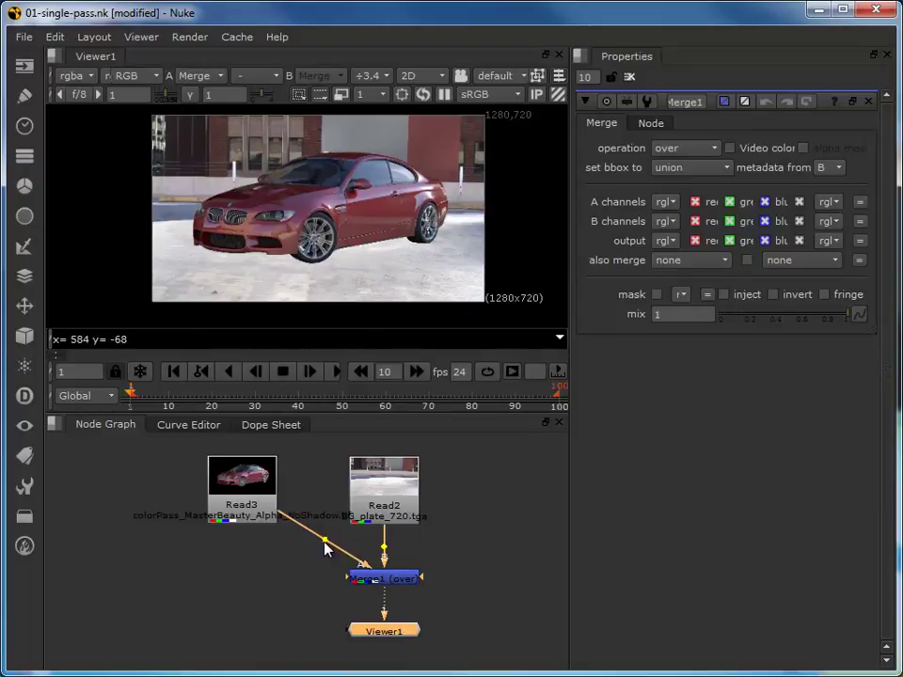
Step: Insert a Dot on the Read3-to-Merge1 pipe so it runs down then across
ctrl+drag(324, 545, 239, 581)
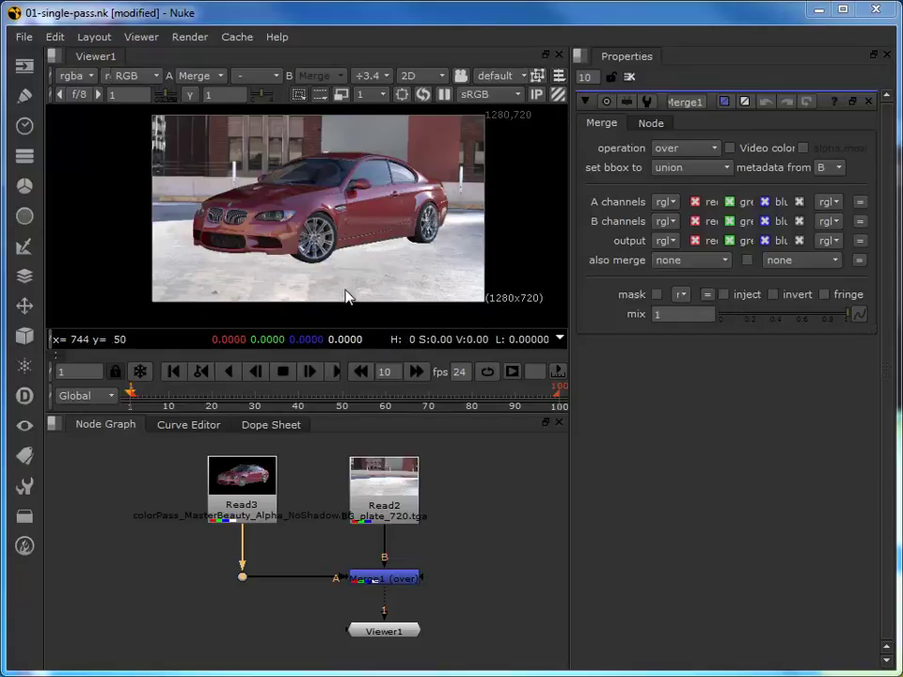
Step: Insert Grade1 after Read3 and limit the Properties bin to 1 open panel
click(246, 489)
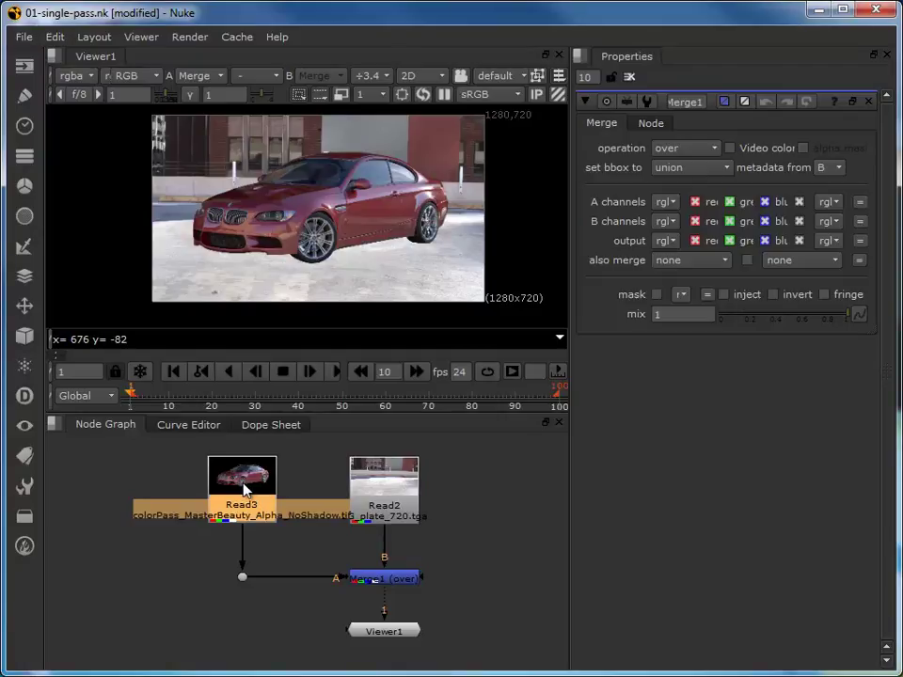
key(g)
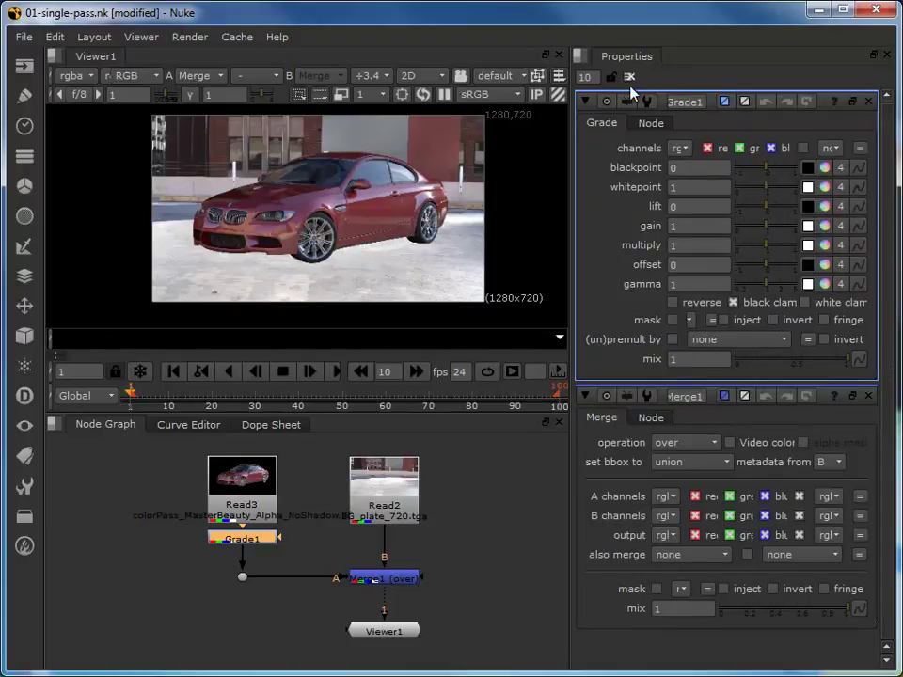
double_click(595, 77)
text(1)
key(Return)
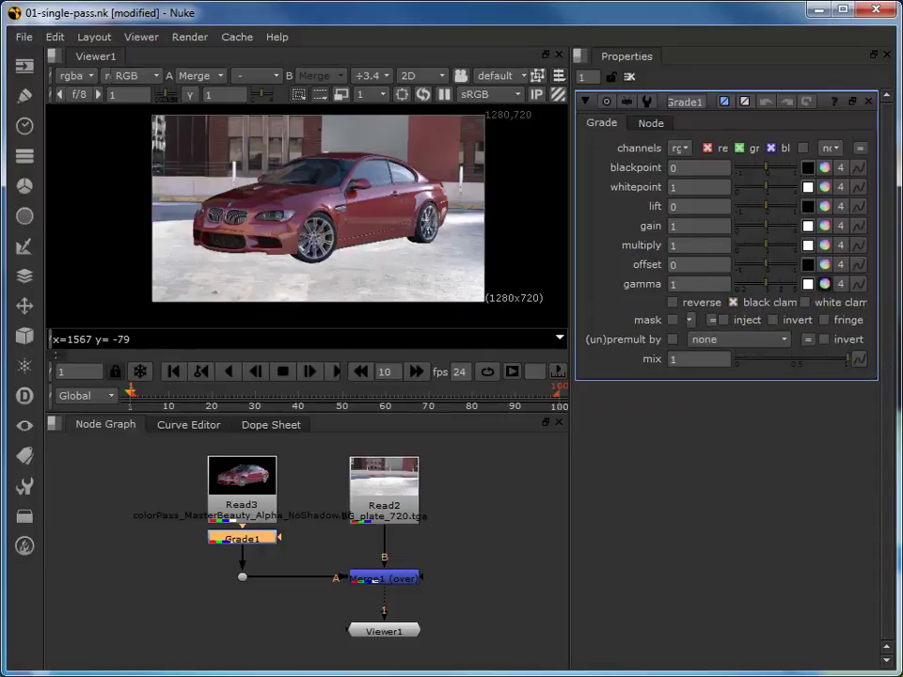
Step: Raise Grade1's blue gamma to about 1.85 (R 0.92, G 0.89) for a purple-blue car
click(825, 285)
drag(661, 198, 740, 170)
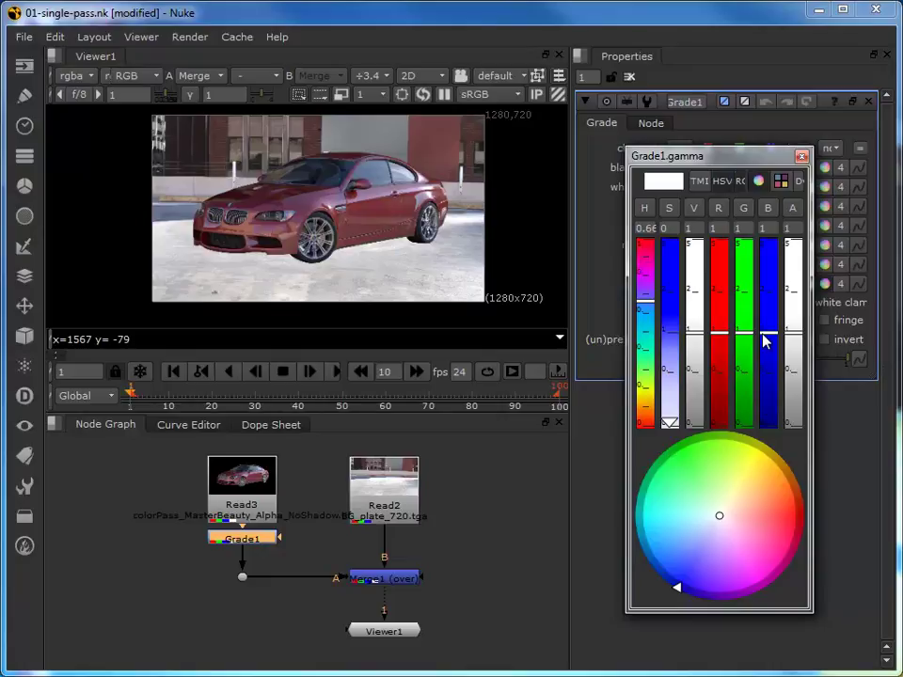
drag(765, 341, 743, 347)
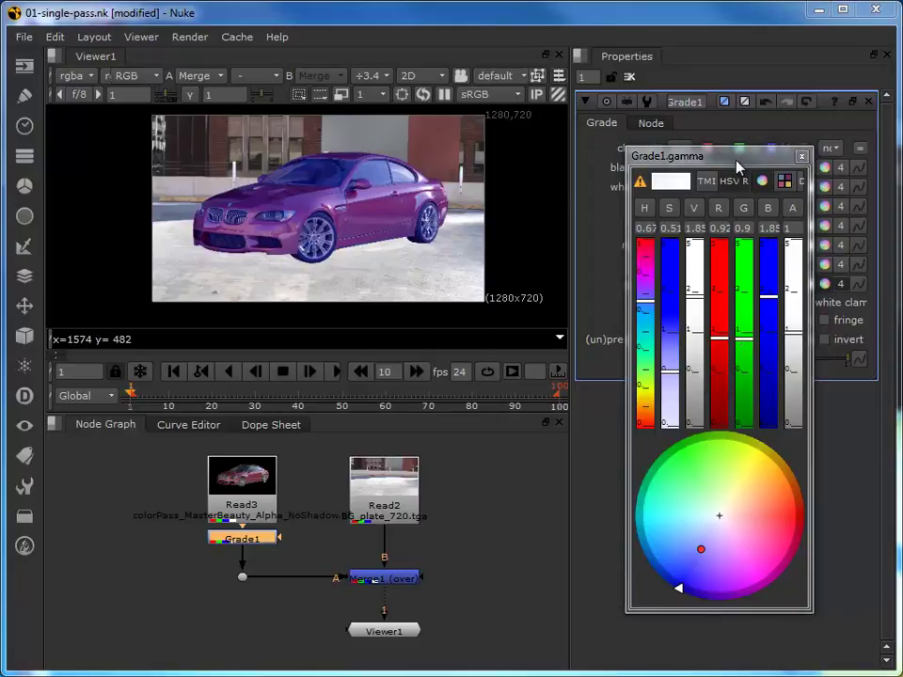
click(801, 160)
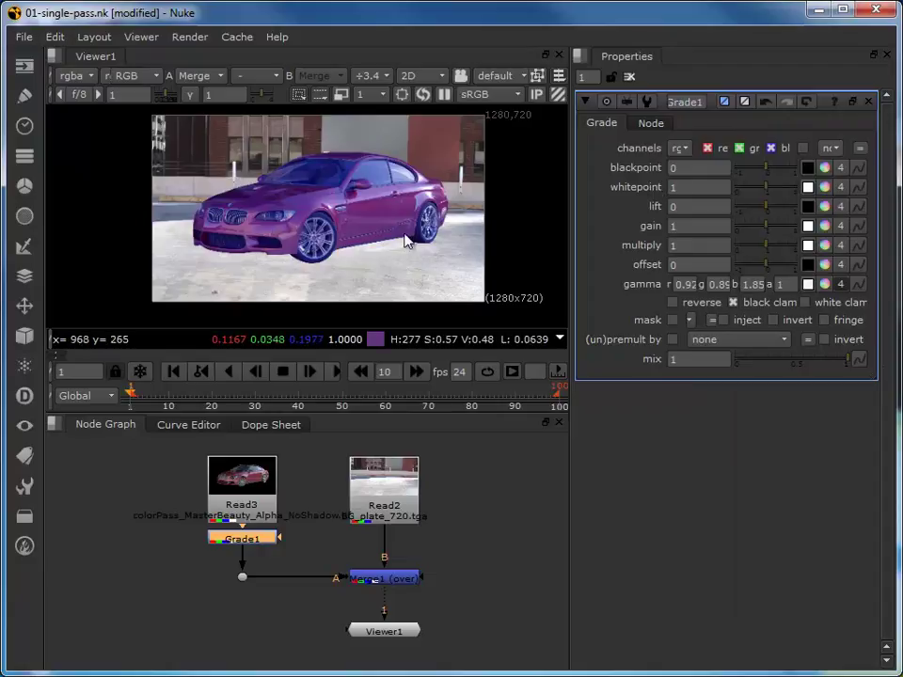